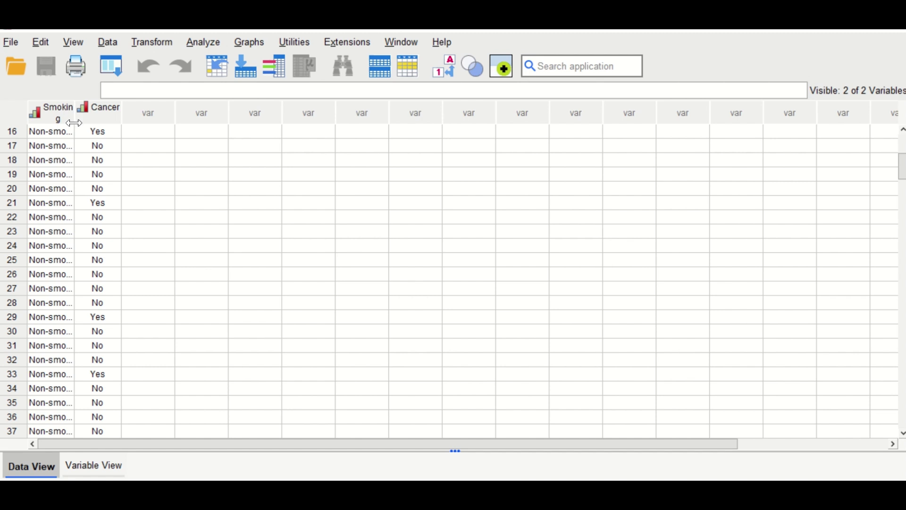
- Widen the Smoking column to fit its labels and look through the cancer records of all the smoking groups
drag(72, 120, 89, 127)
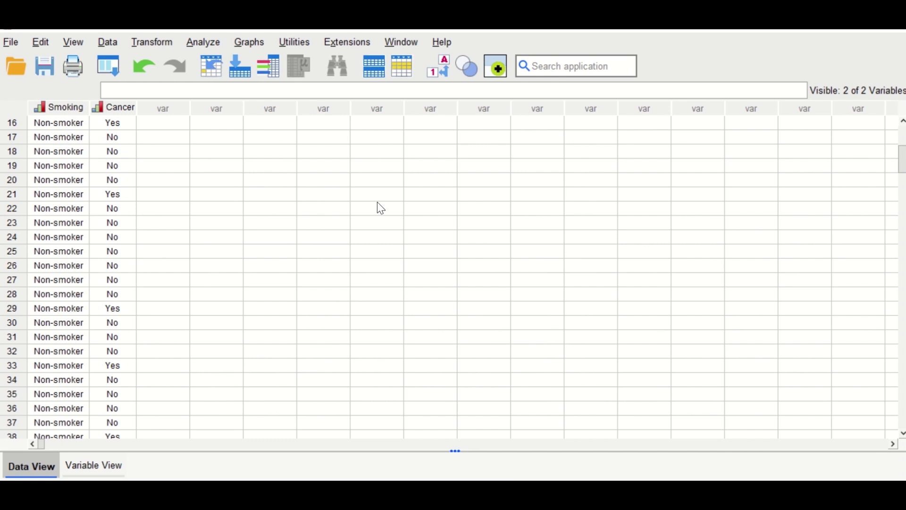
scroll(66, 199, down, 11)
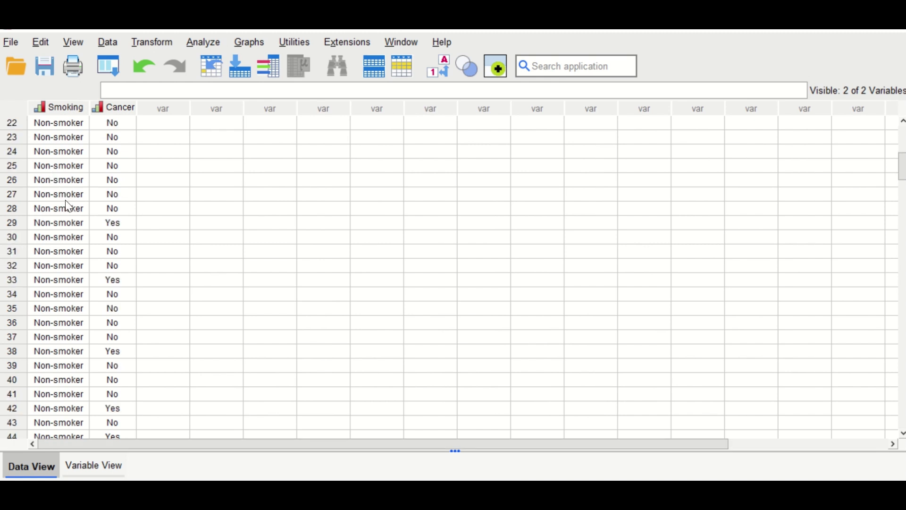
scroll(65, 228, up, 4)
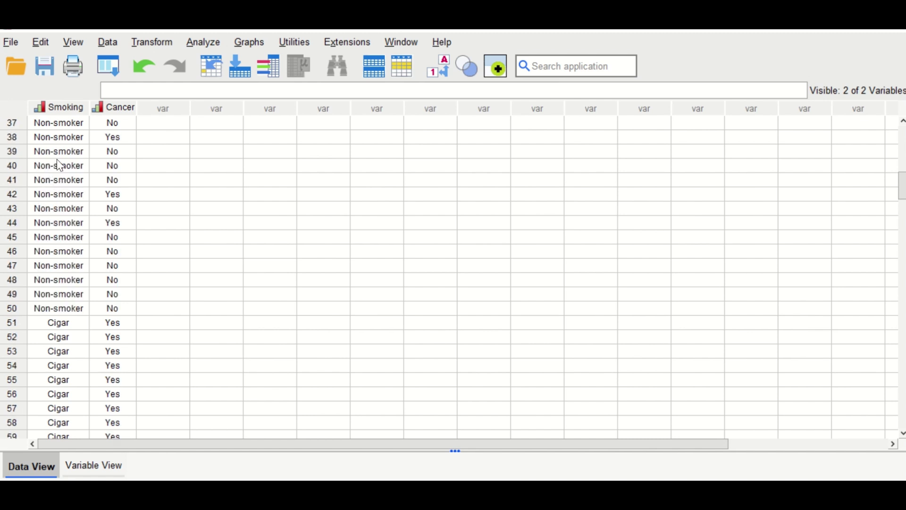
scroll(43, 194, down, 8)
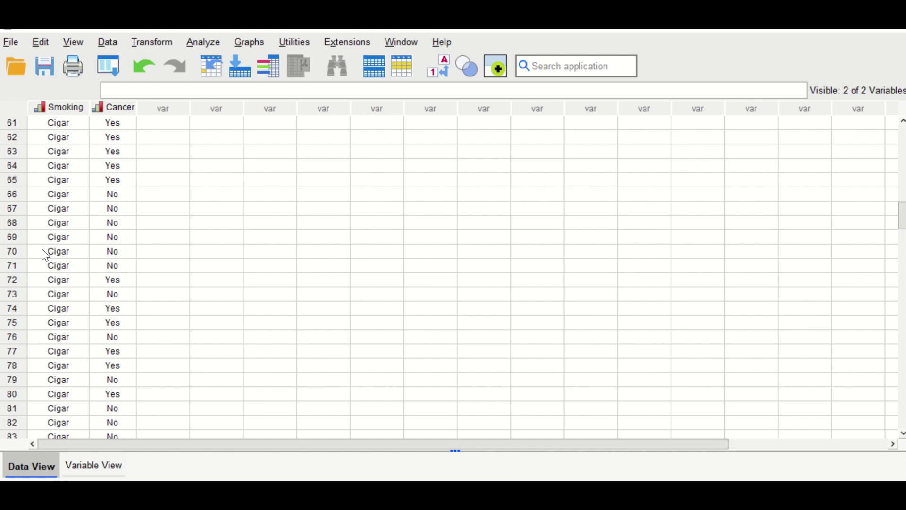
scroll(65, 200, down, 15)
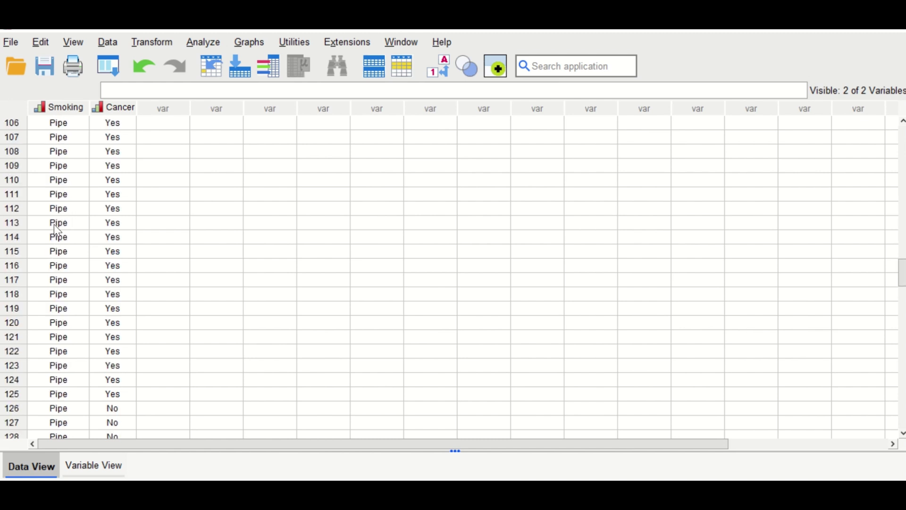
scroll(57, 235, down, 14)
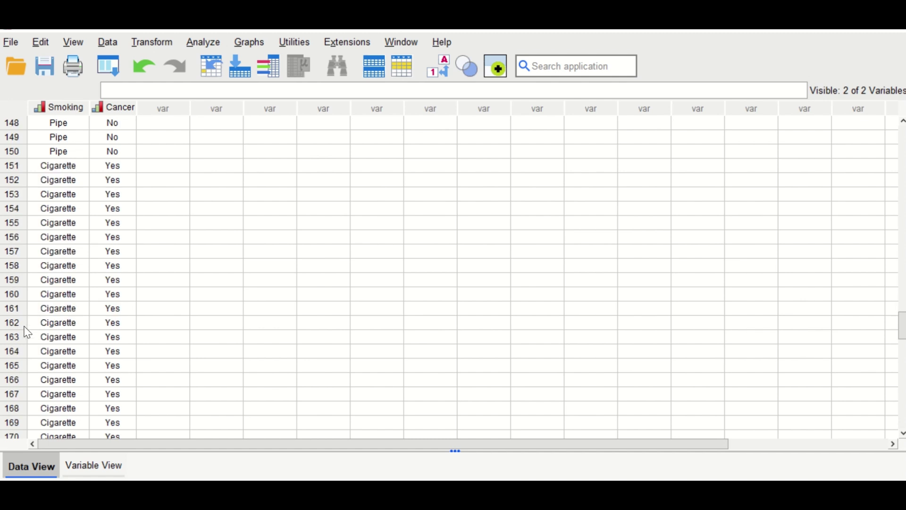
scroll(50, 331, up, 4)
scroll(51, 307, up, 20)
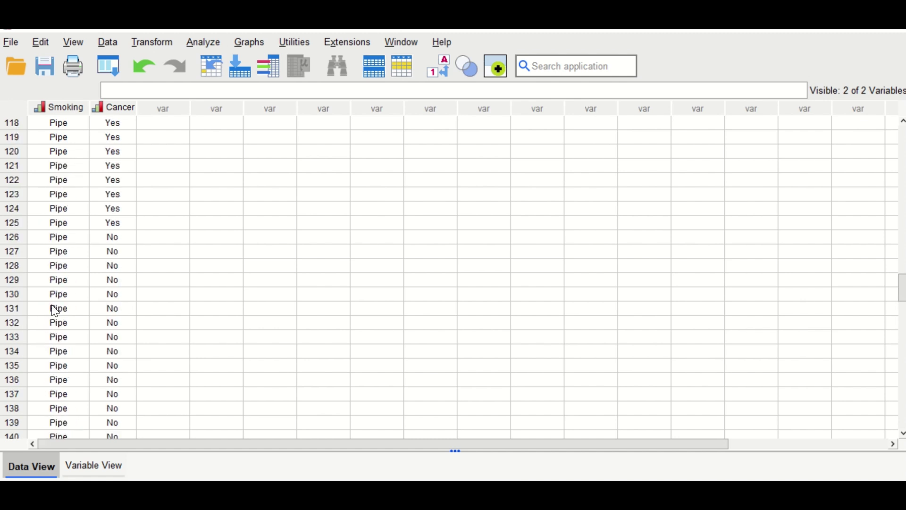
scroll(60, 286, up, 10)
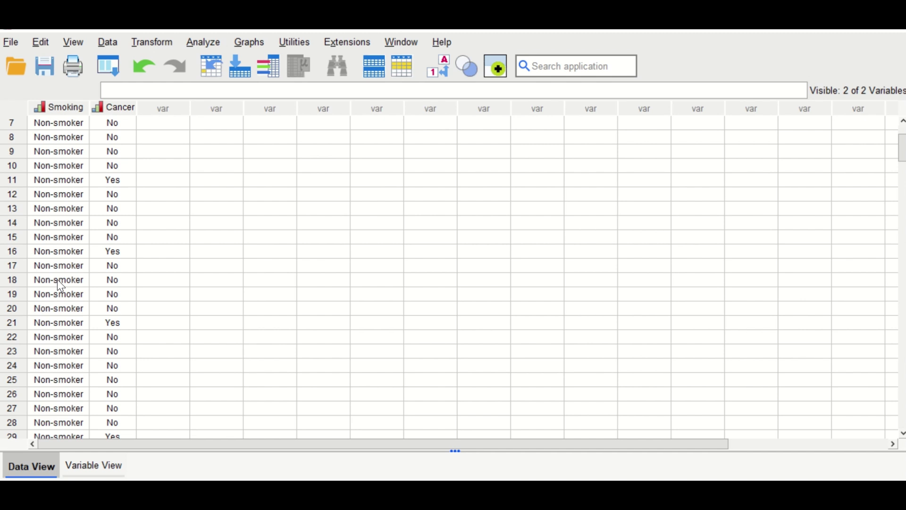
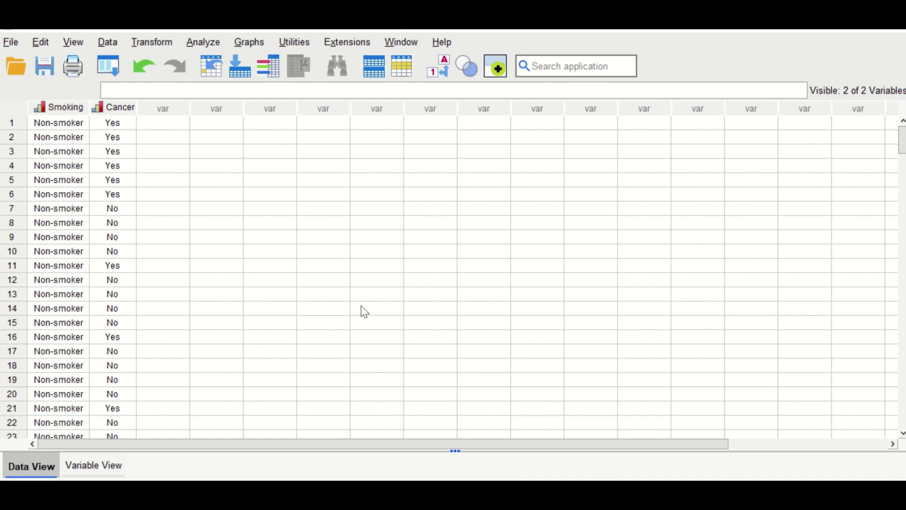
- Run Frequencies with frequency tables for the Smoking and Cancer variables and look over the output
click(206, 44)
mouse_move(214, 100)
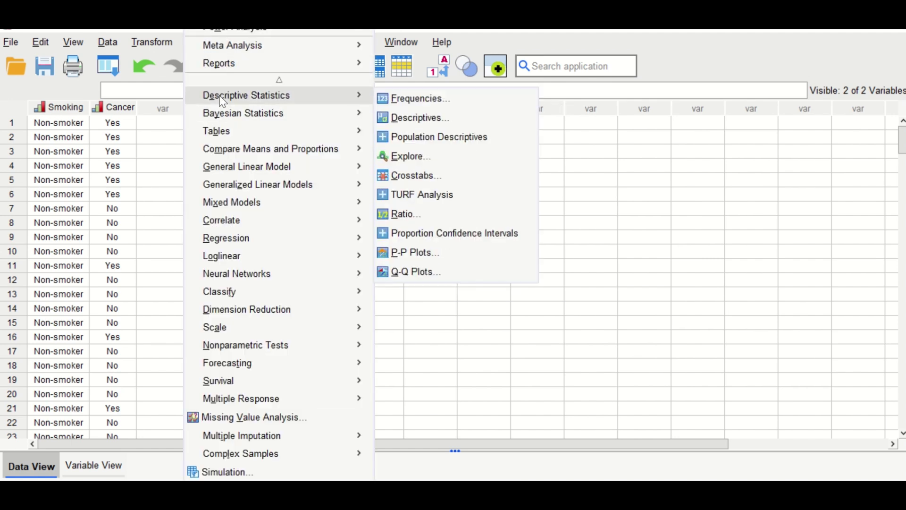
click(399, 97)
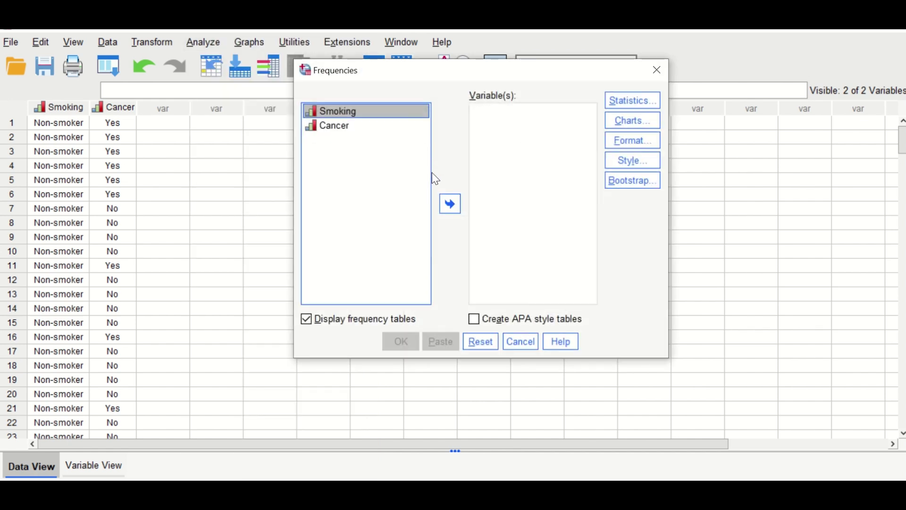
shift+click(335, 126)
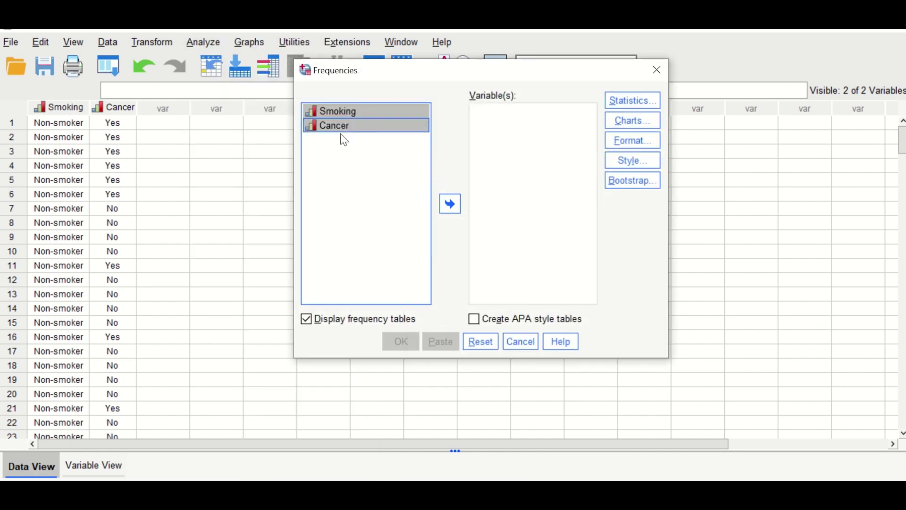
click(454, 207)
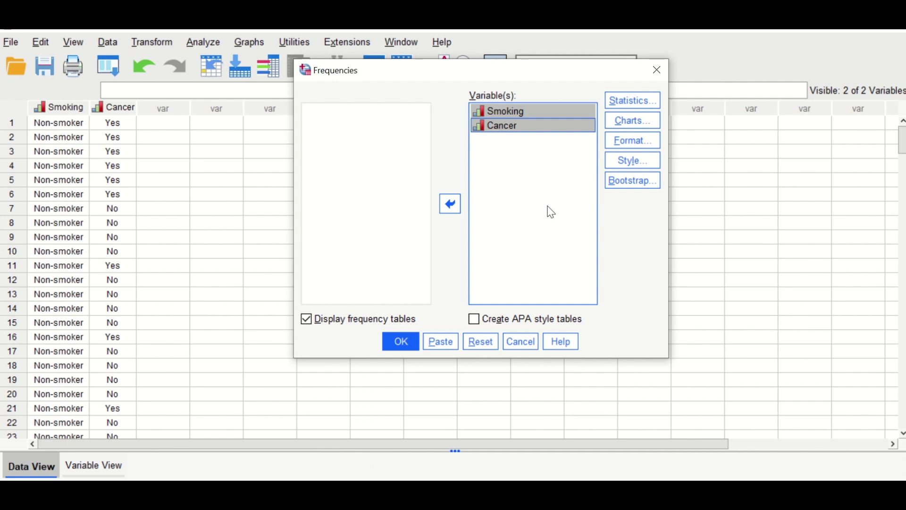
click(402, 343)
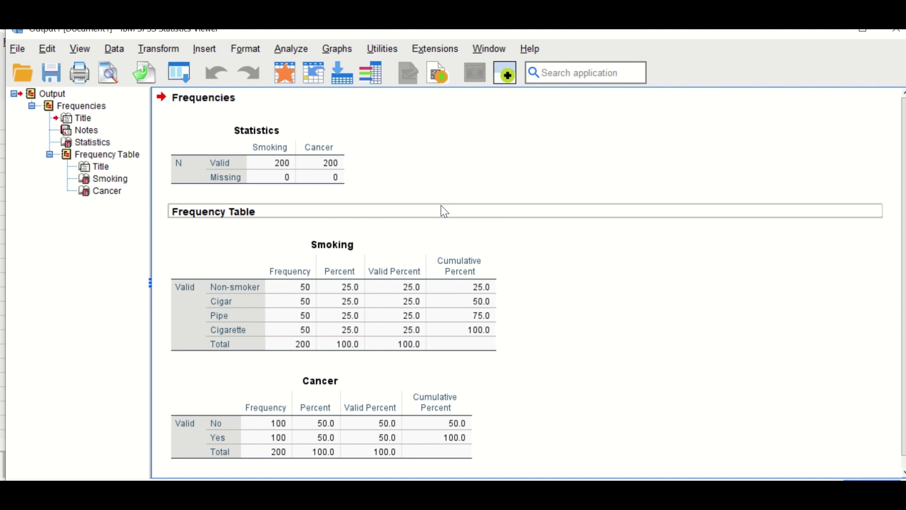
scroll(510, 283, down, 1)
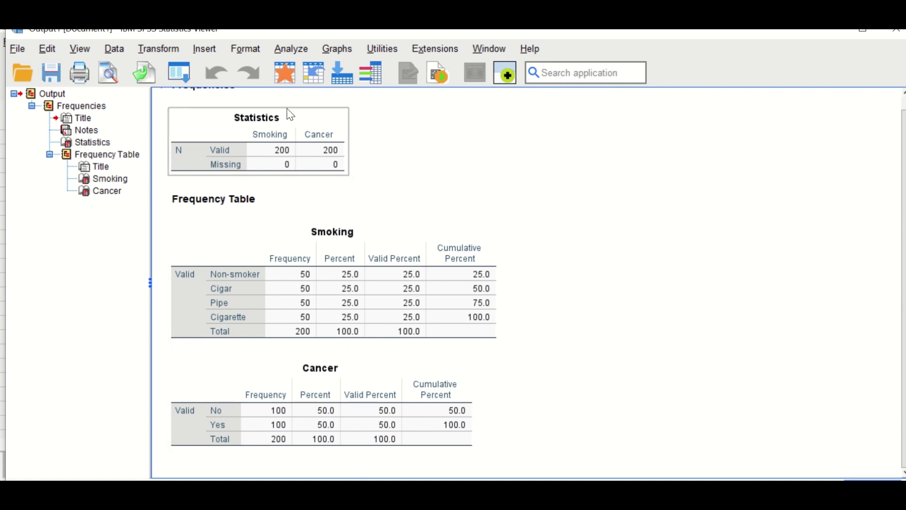
- Set up a binary logistic regression with Cancer as the dependent variable and Smoking as the covariate
click(290, 49)
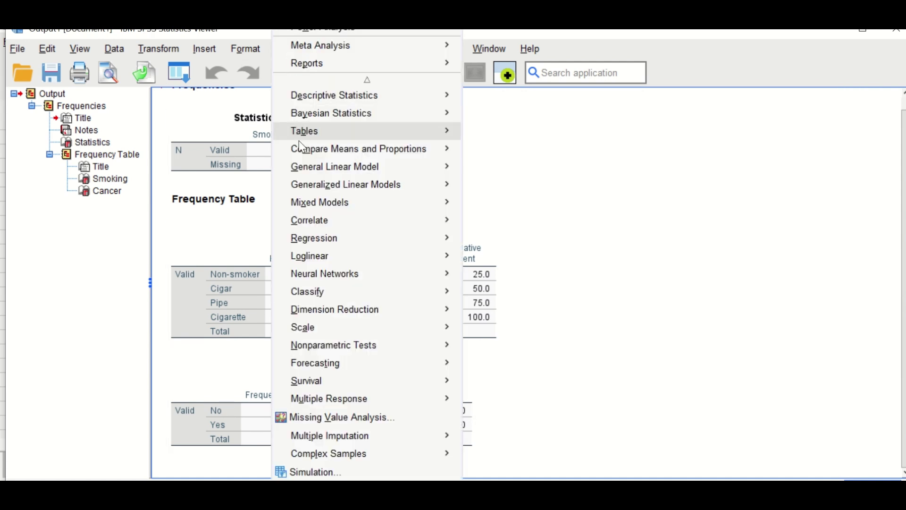
mouse_move(307, 244)
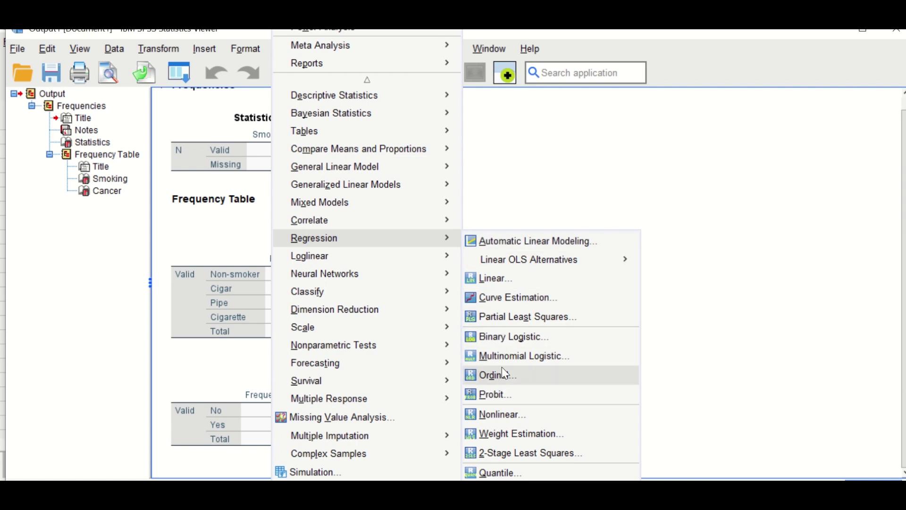
click(506, 338)
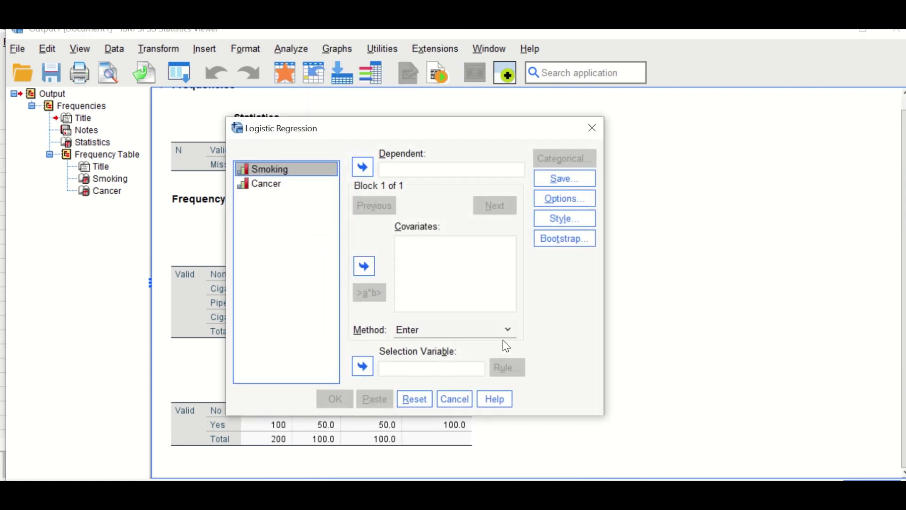
drag(437, 134, 339, 120)
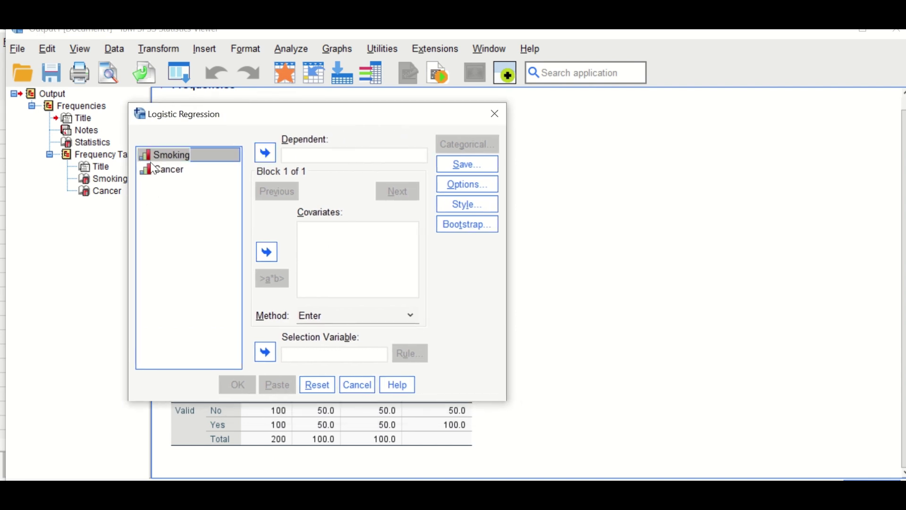
click(155, 170)
click(266, 156)
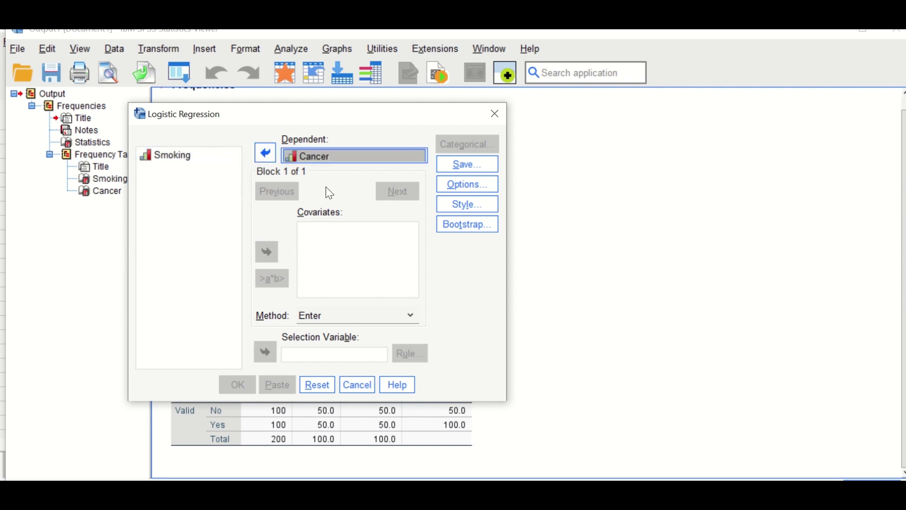
click(166, 155)
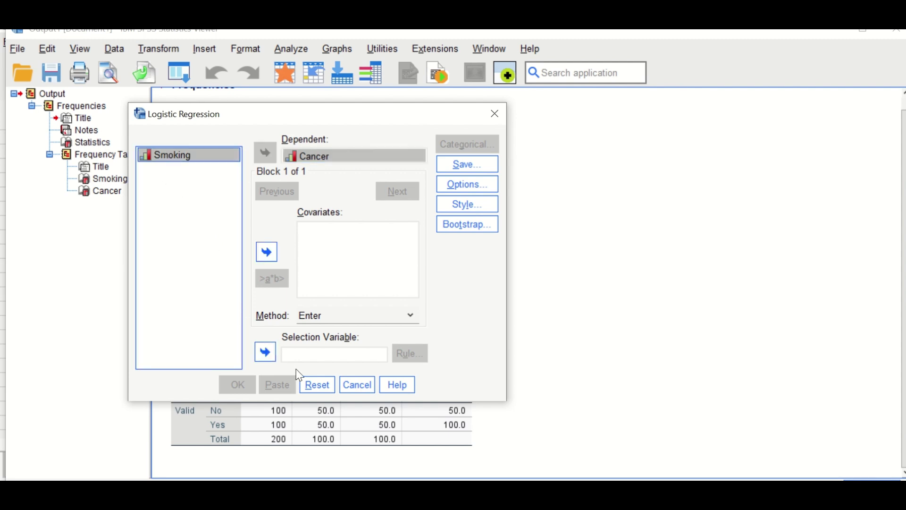
click(265, 249)
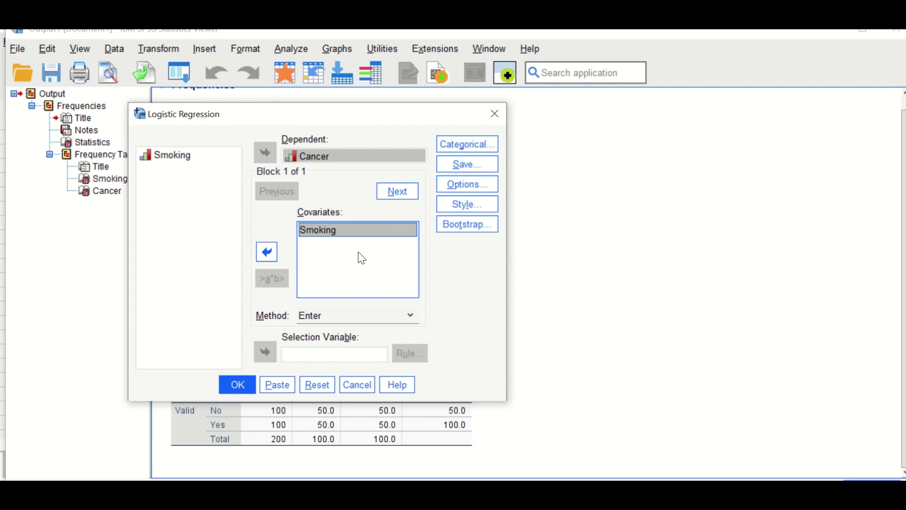
- Define Smoking as a categorical covariate with the Indicator contrast and the first category as reference
click(459, 150)
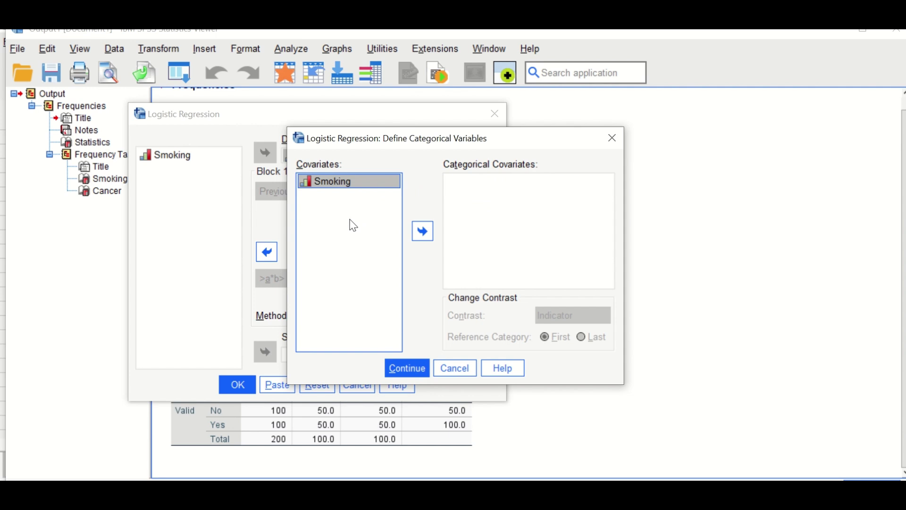
click(424, 232)
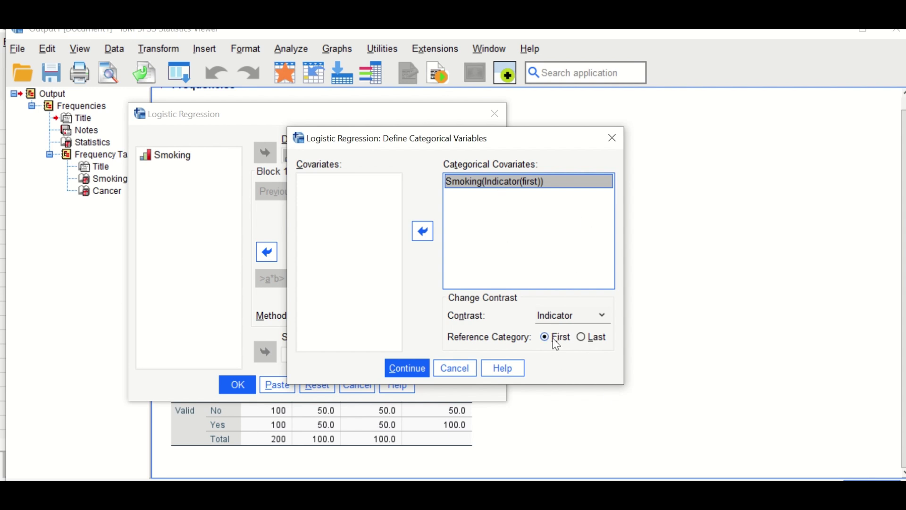
click(407, 369)
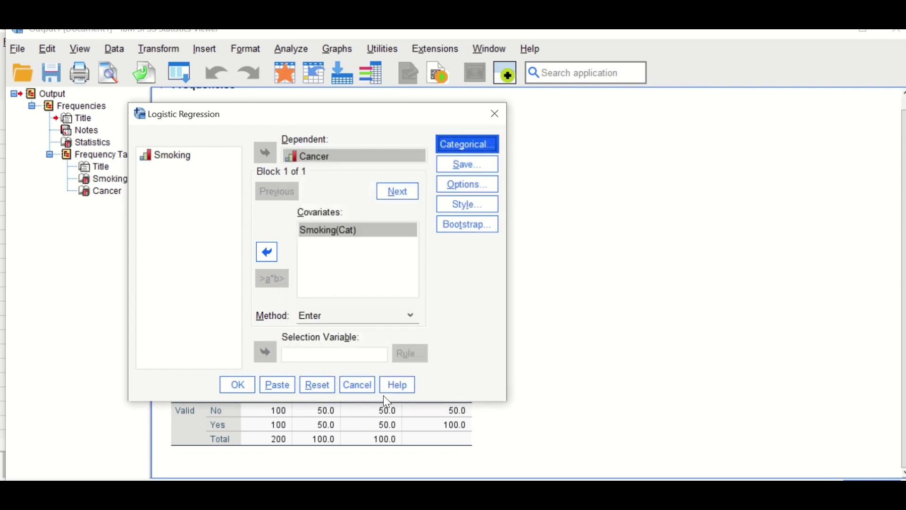
- Include classification plots, Hosmer-Lemeshow goodness-of-fit and the 95% CI for exp(B), and run the logistic regression
click(472, 187)
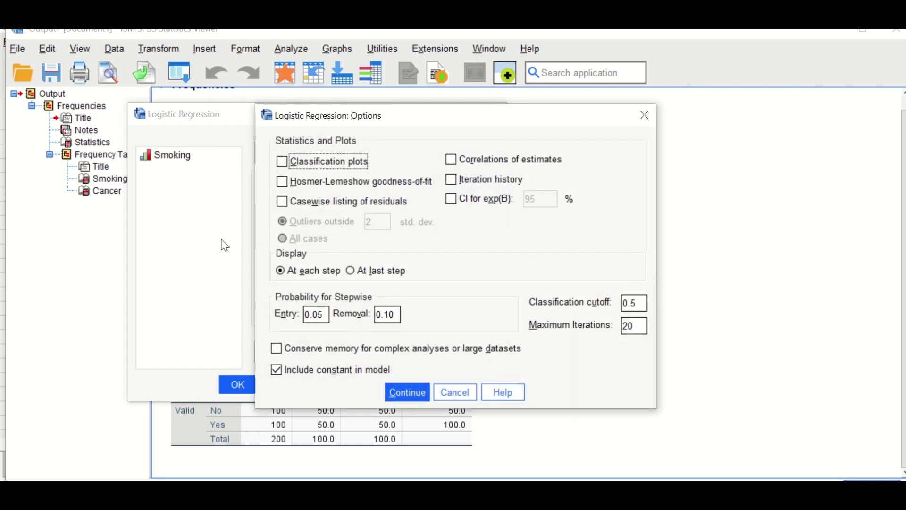
click(315, 164)
click(328, 188)
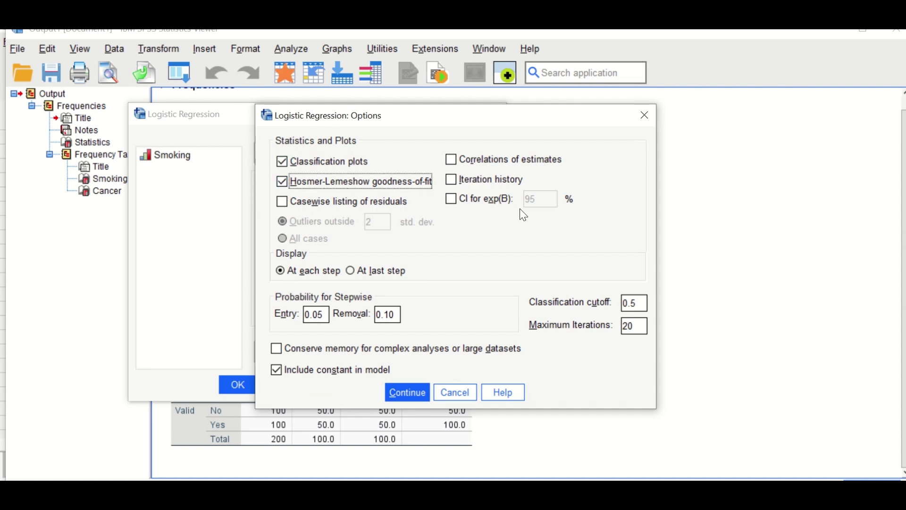
click(463, 204)
click(464, 207)
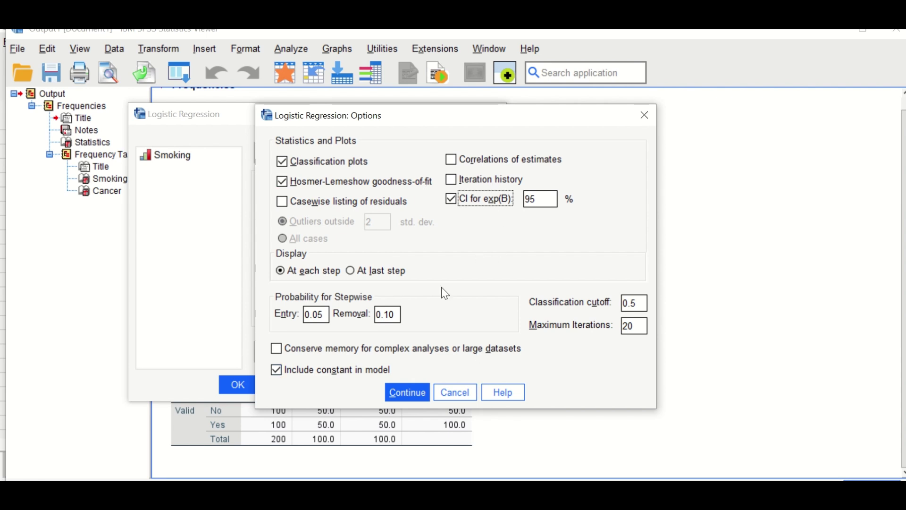
click(410, 393)
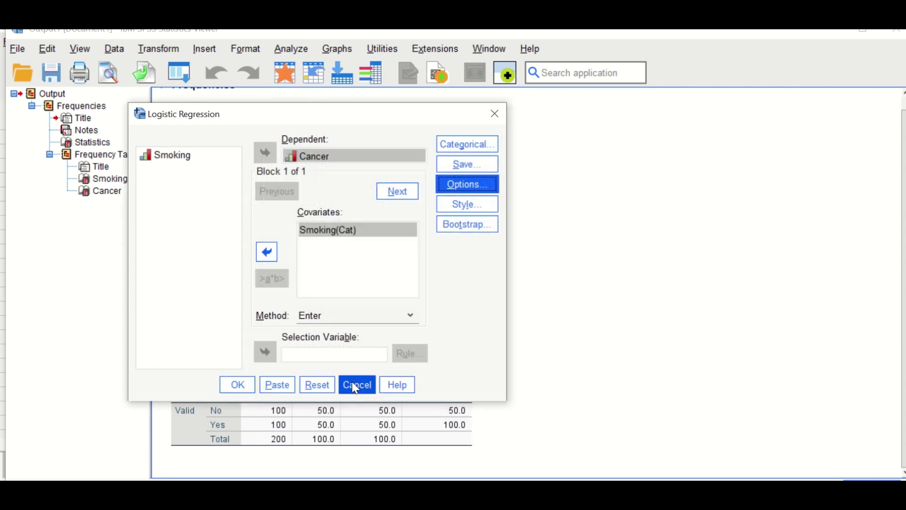
click(236, 390)
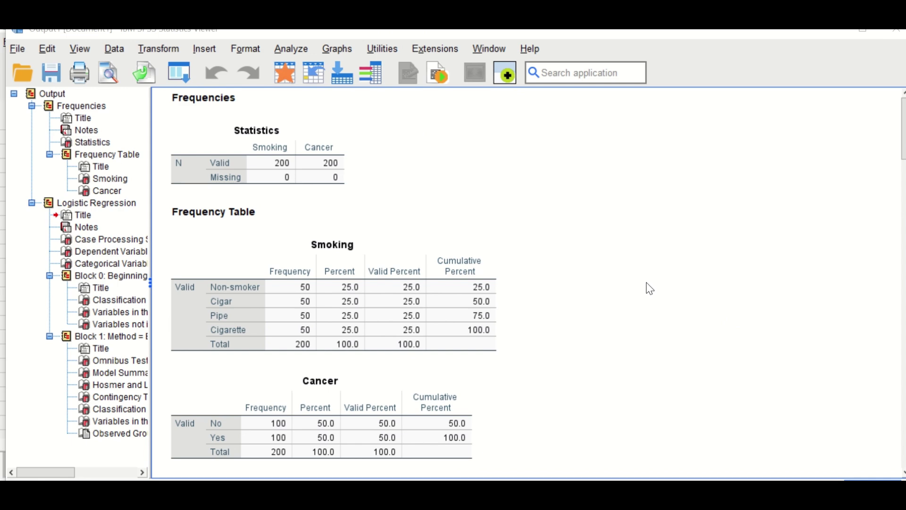
- Return to the dataset and check the value labels defined for the Smoking variable
click(839, 33)
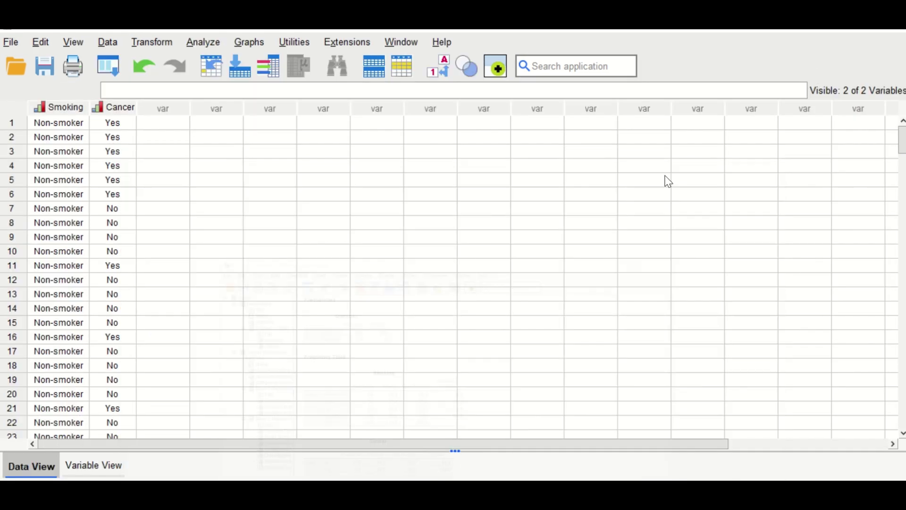
click(93, 468)
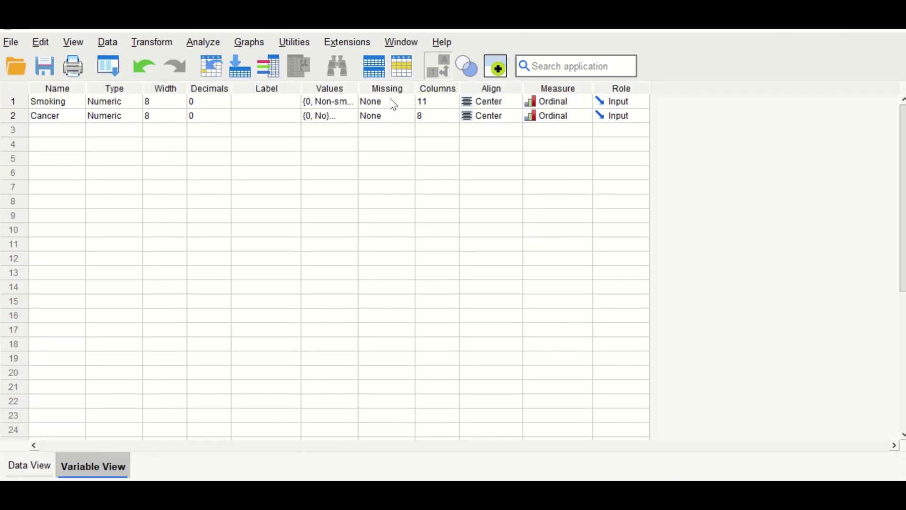
click(346, 105)
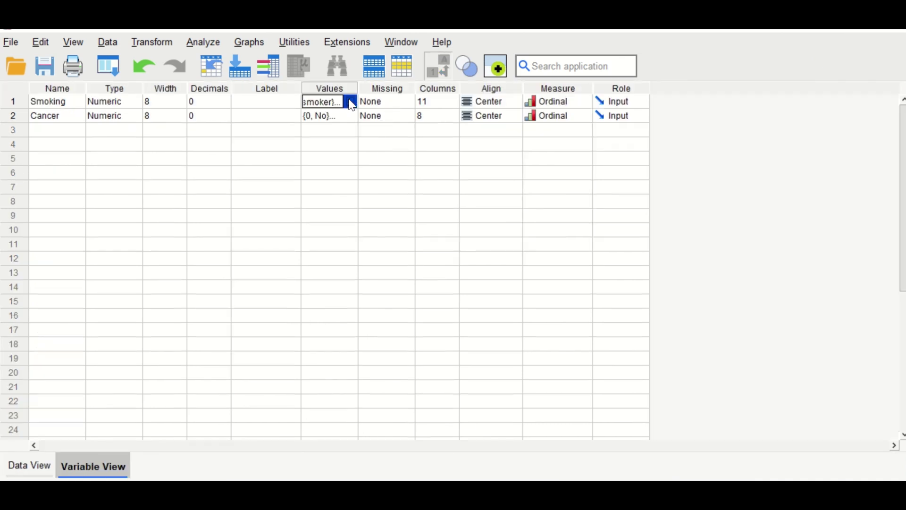
click(352, 101)
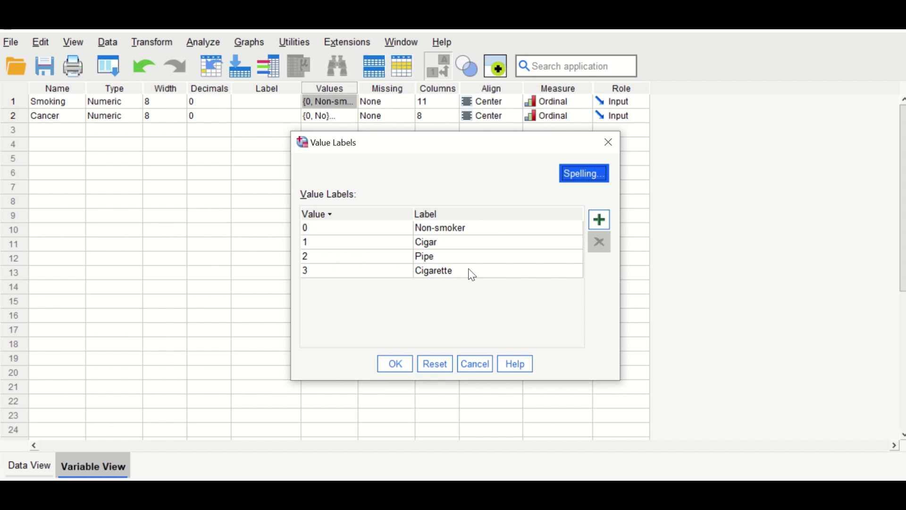
key(Return)
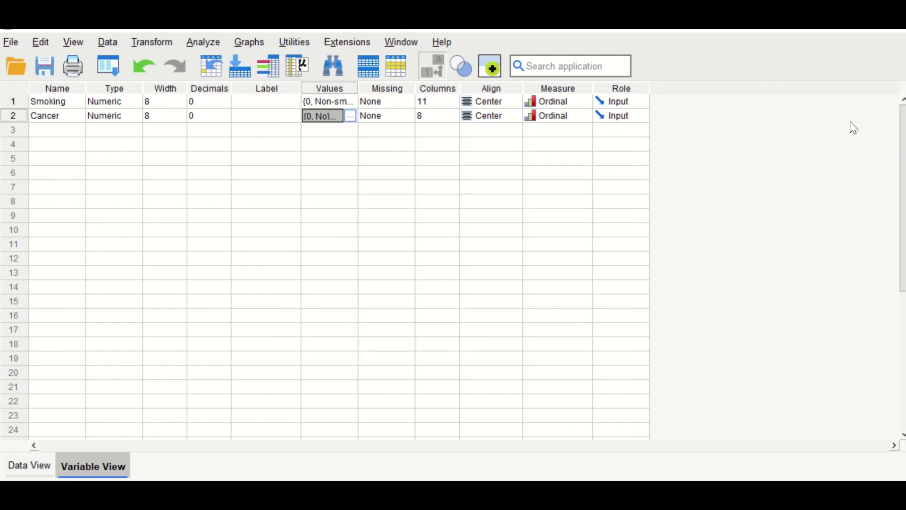
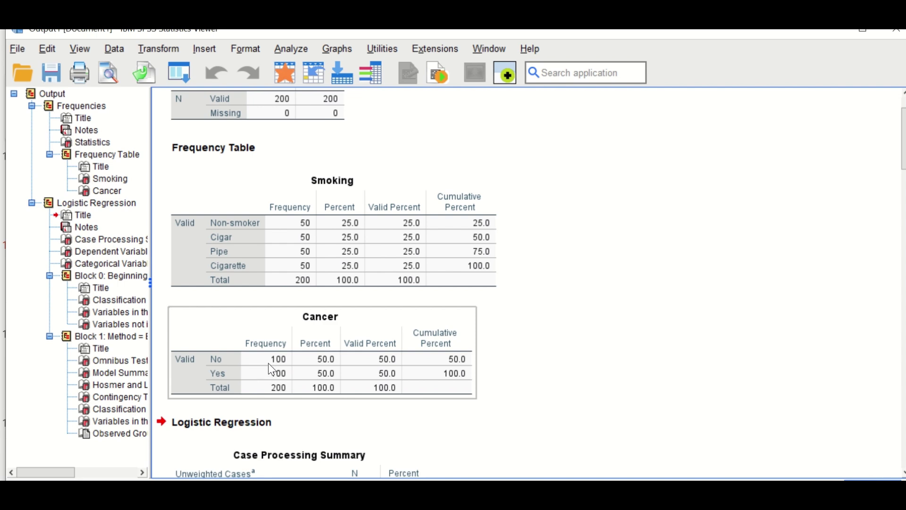
- Examine the Case Processing Summary and the Dependent Variable Encoding table in the logistic regression output
scroll(392, 353, down, 3)
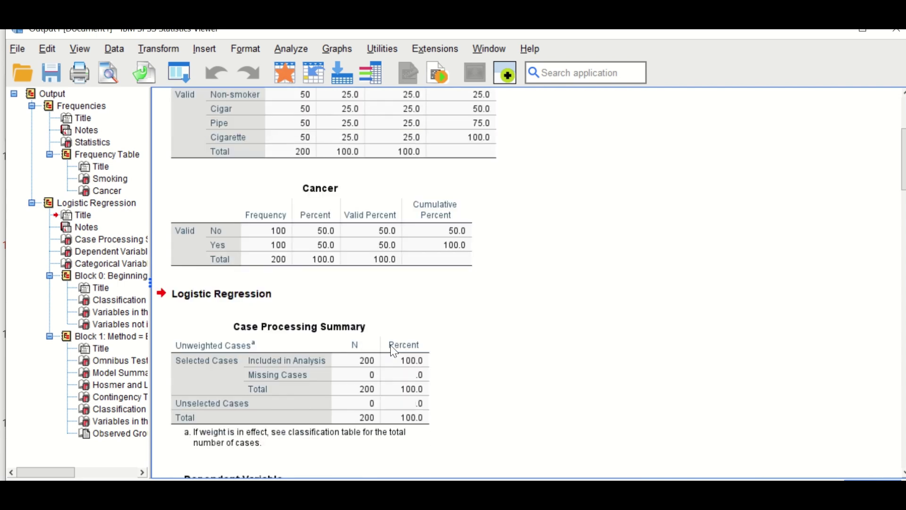
scroll(440, 295, down, 2)
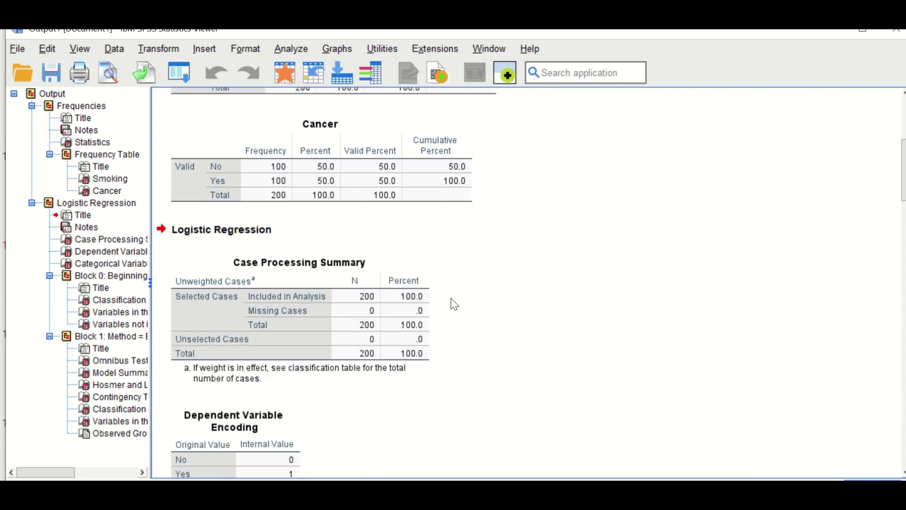
scroll(453, 304, down, 2)
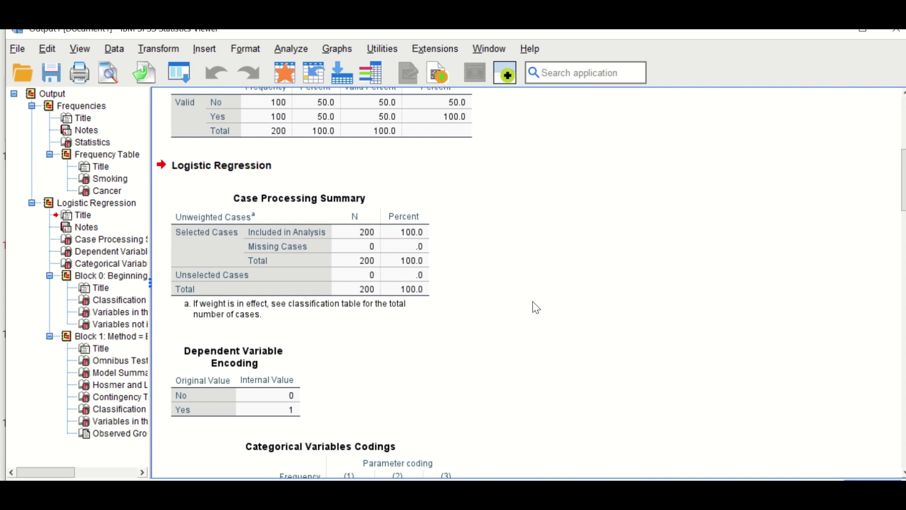
scroll(404, 324, down, 2)
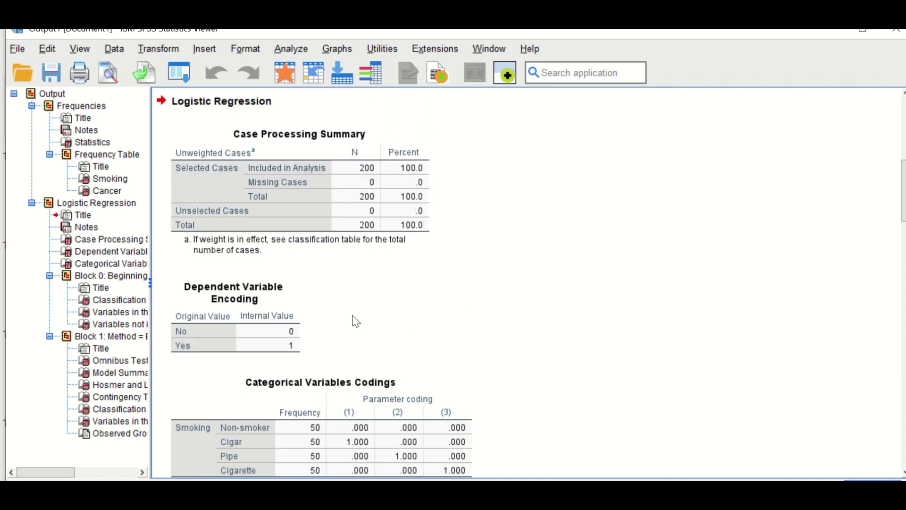
click(209, 322)
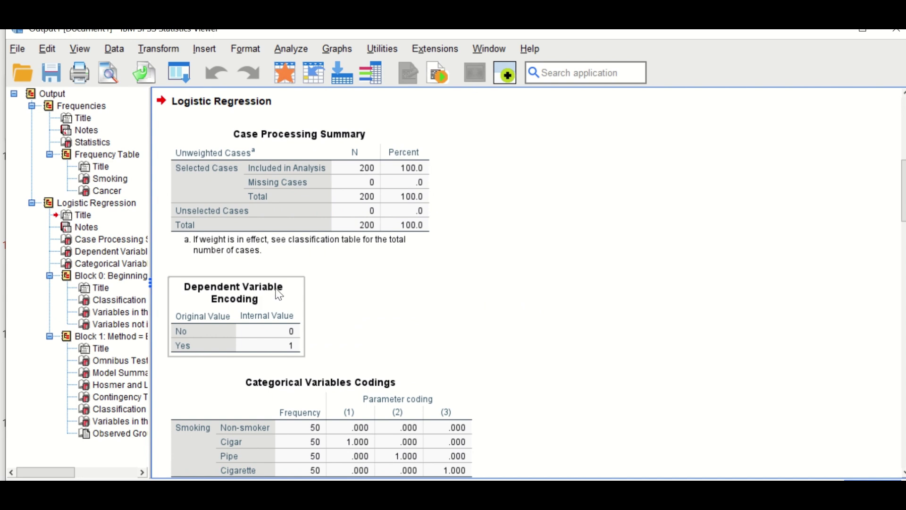
click(229, 256)
click(168, 298)
click(415, 304)
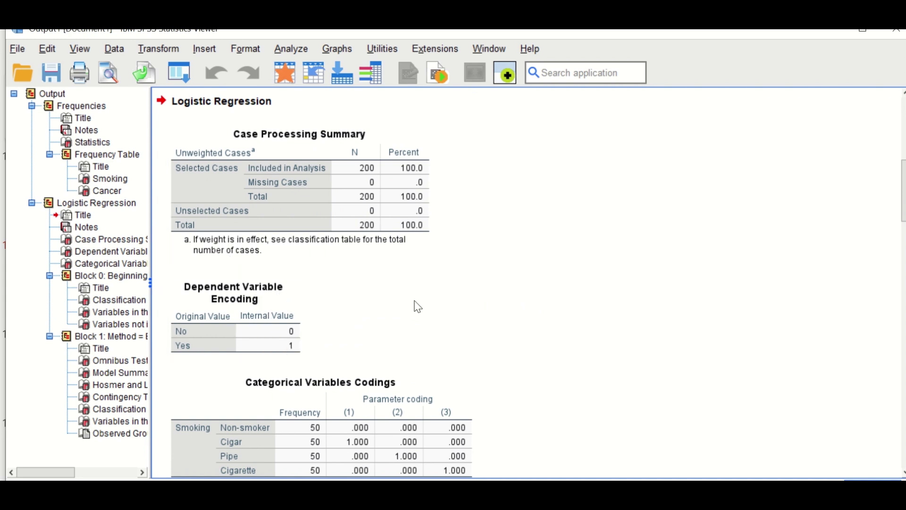
click(269, 343)
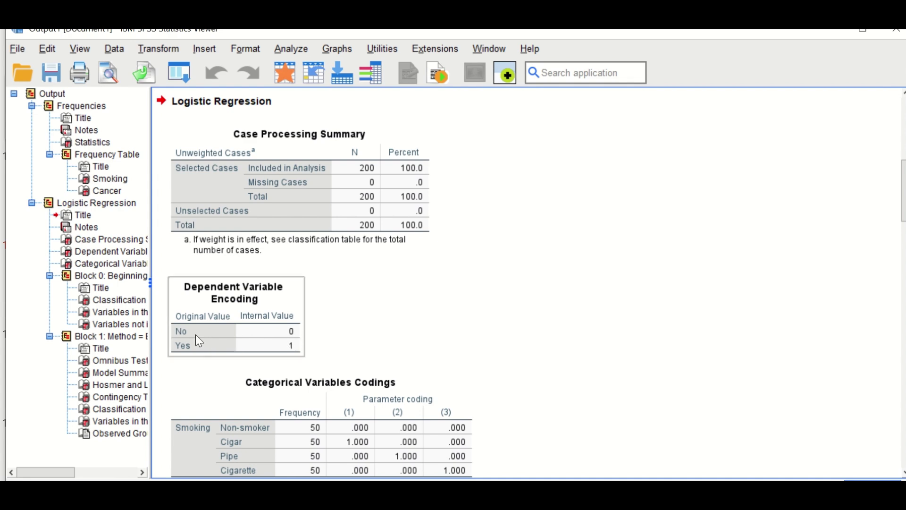
- Review the Categorical Variables Codings for Smoking and the Block 0 classification and variable tables
scroll(384, 350, down, 3)
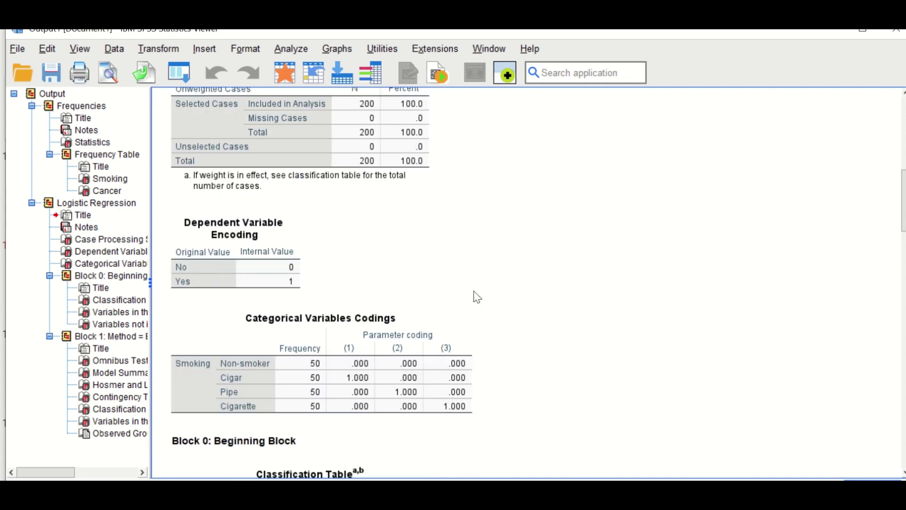
scroll(484, 285, down, 9)
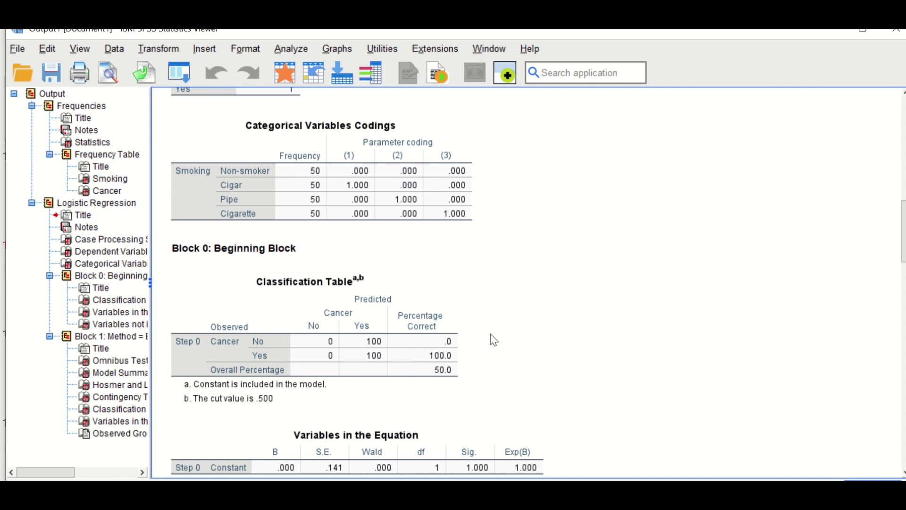
scroll(519, 330, down, 3)
scroll(614, 312, down, 3)
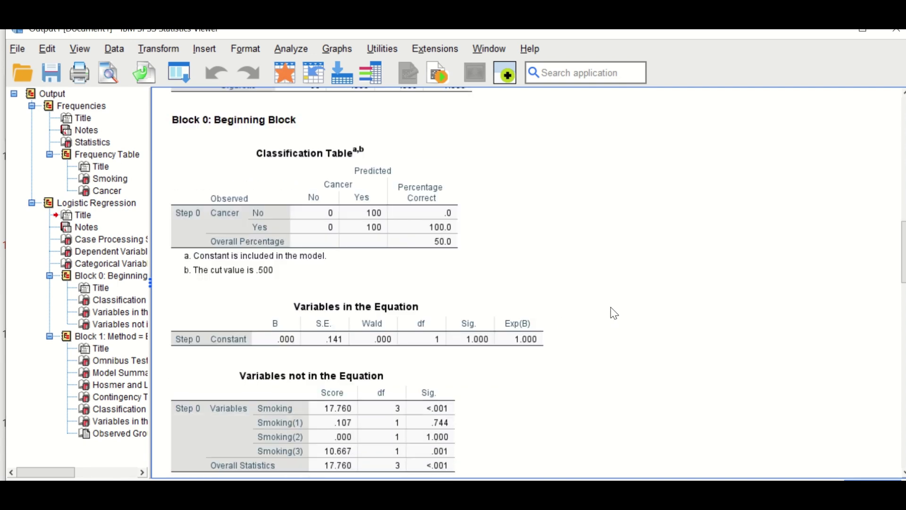
scroll(614, 311, down, 3)
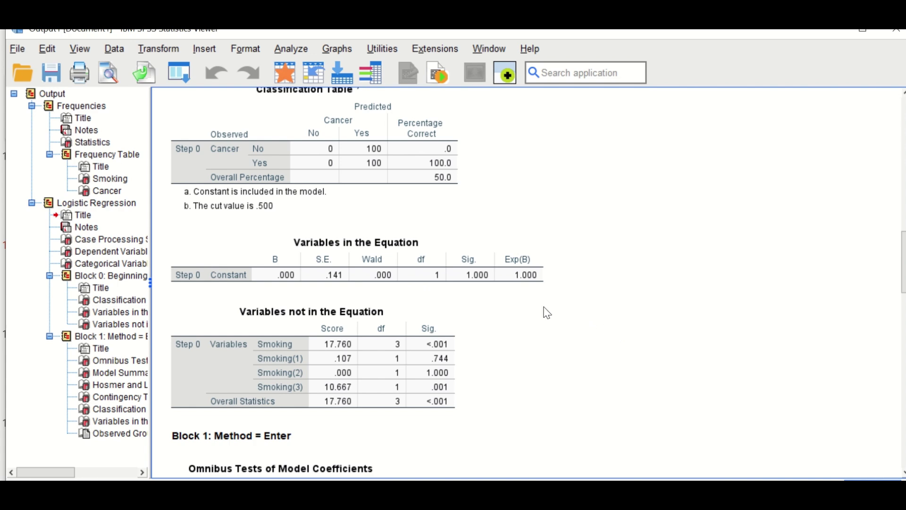
scroll(531, 316, down, 3)
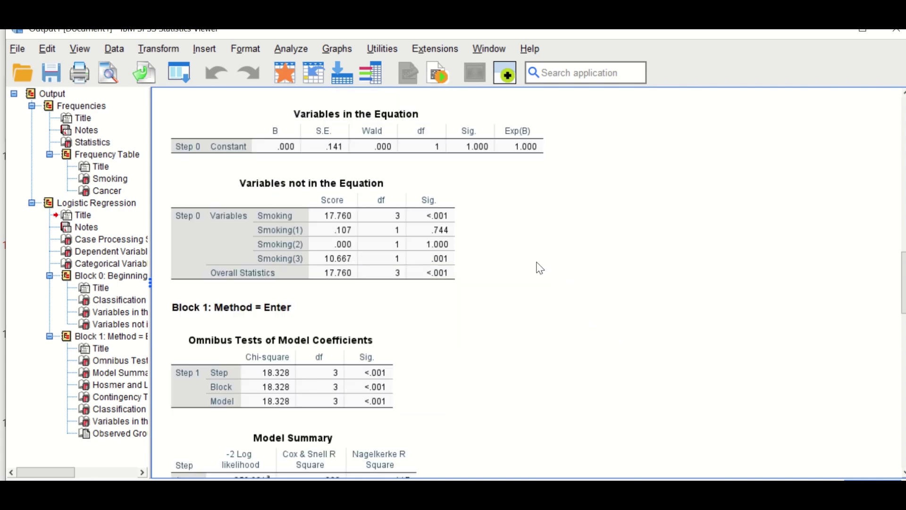
- Review the Block 1 model fit tests, the Classification Table and the plot of observed groups and predicted probabilities
scroll(540, 268, down, 5)
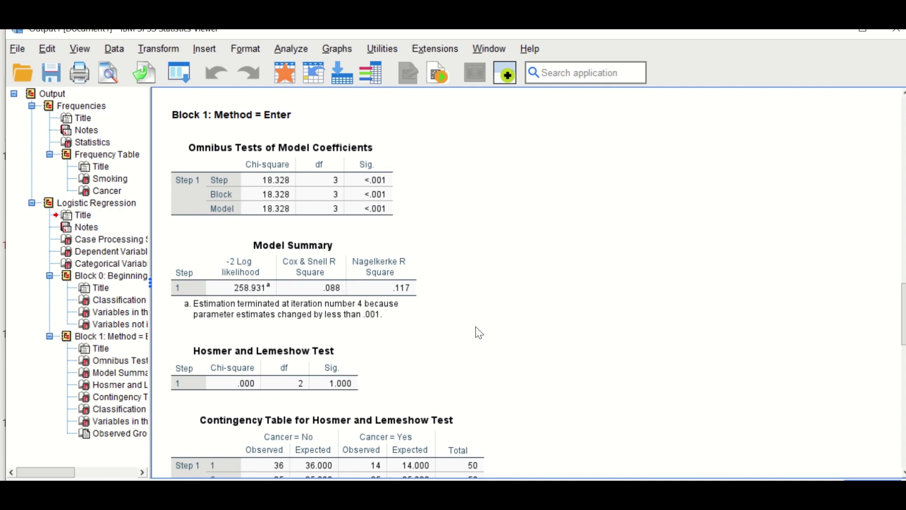
scroll(480, 333, down, 3)
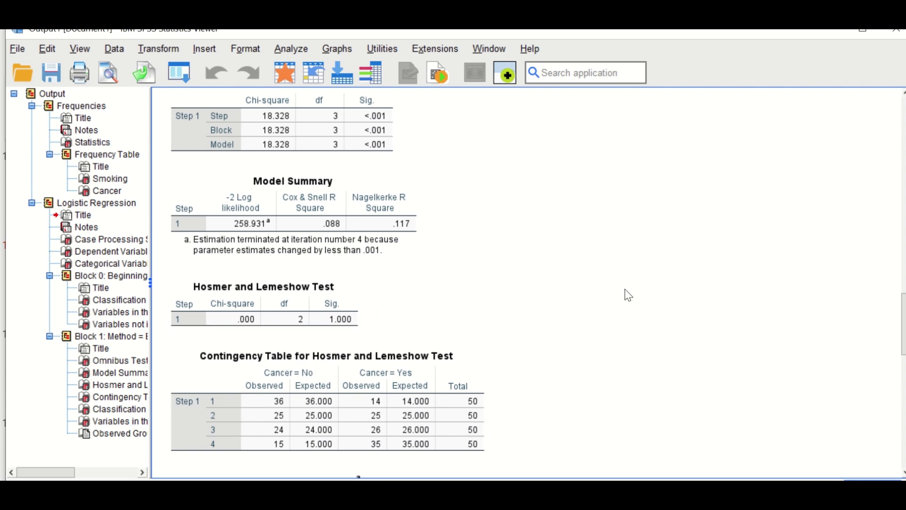
scroll(625, 289, down, 5)
scroll(625, 289, down, 15)
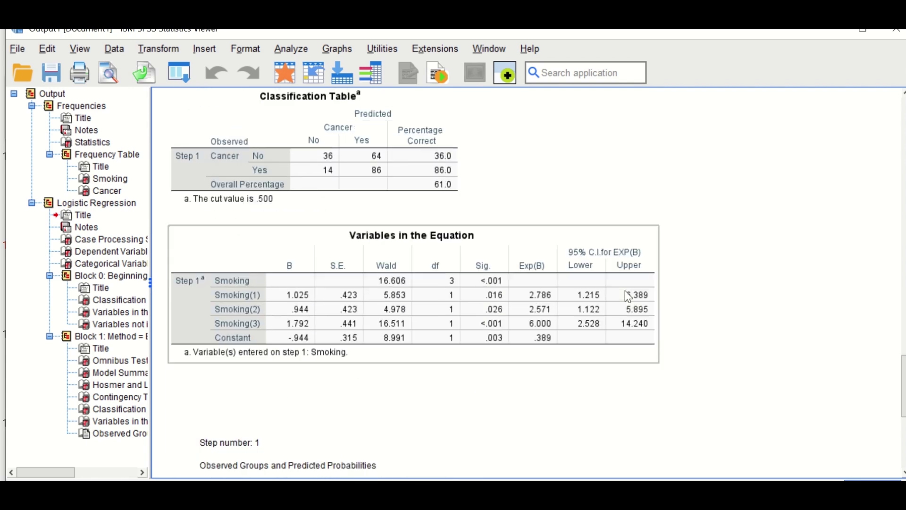
scroll(628, 298, down, 3)
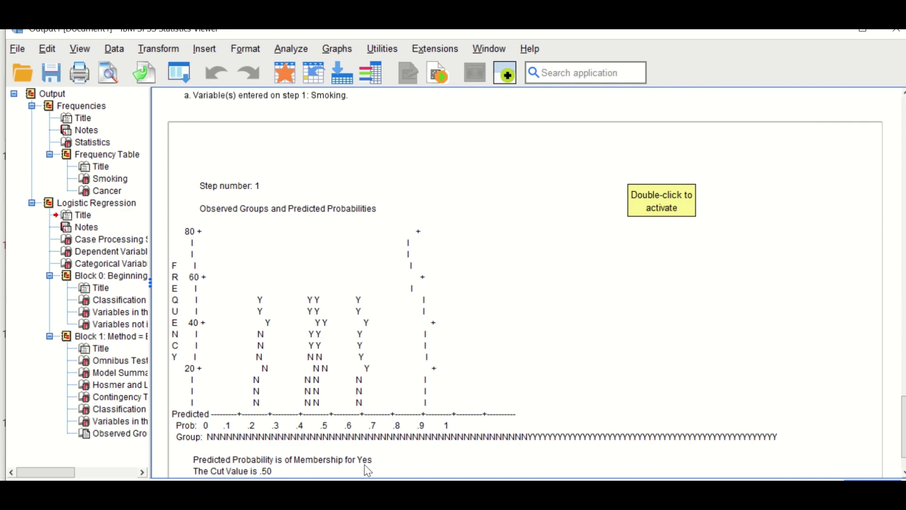
scroll(477, 422, up, 8)
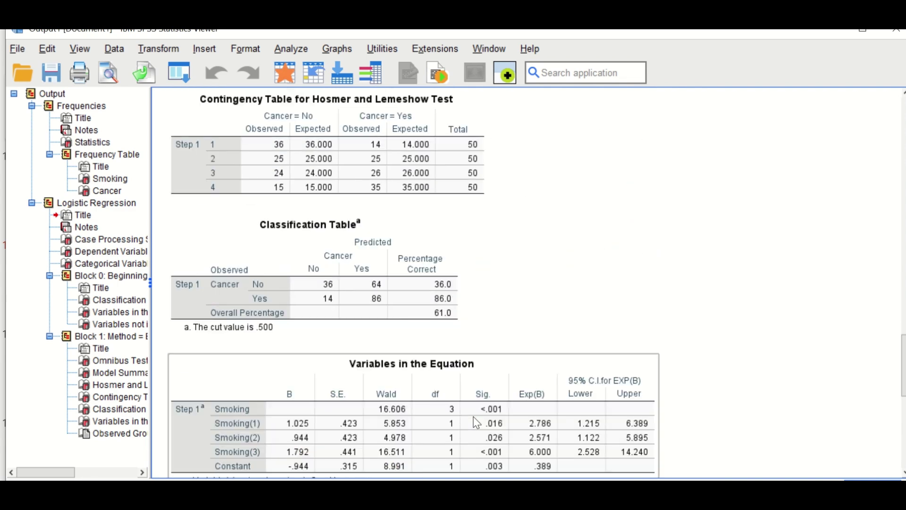
scroll(477, 422, up, 3)
- Examine the Exp(B) odds ratios and their 95% confidence intervals for the smoking categories in the Block 1 Variables in the Equation table
scroll(475, 423, down, 5)
scroll(481, 425, down, 3)
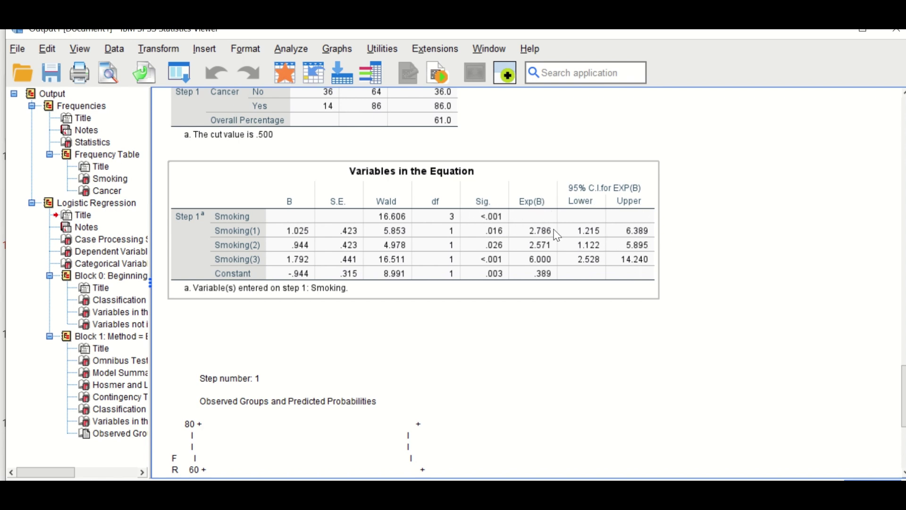
click(630, 351)
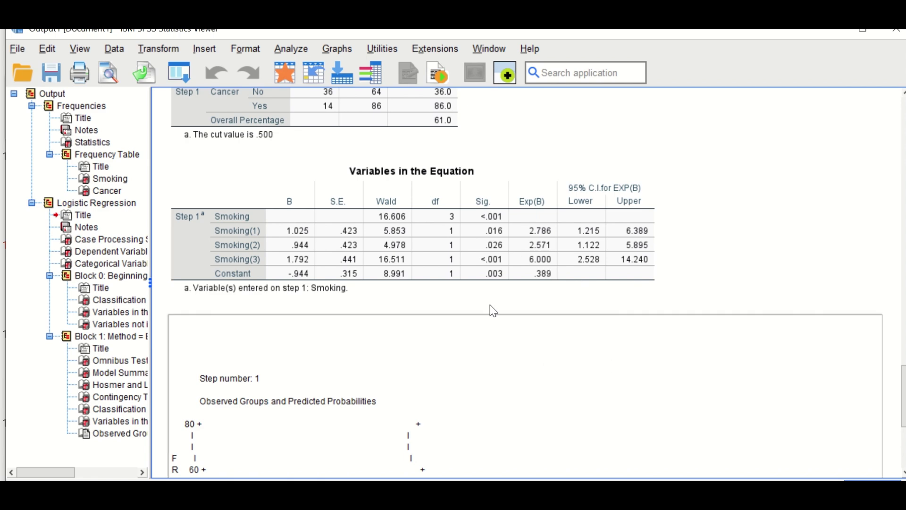
click(510, 287)
click(633, 306)
click(603, 409)
click(453, 191)
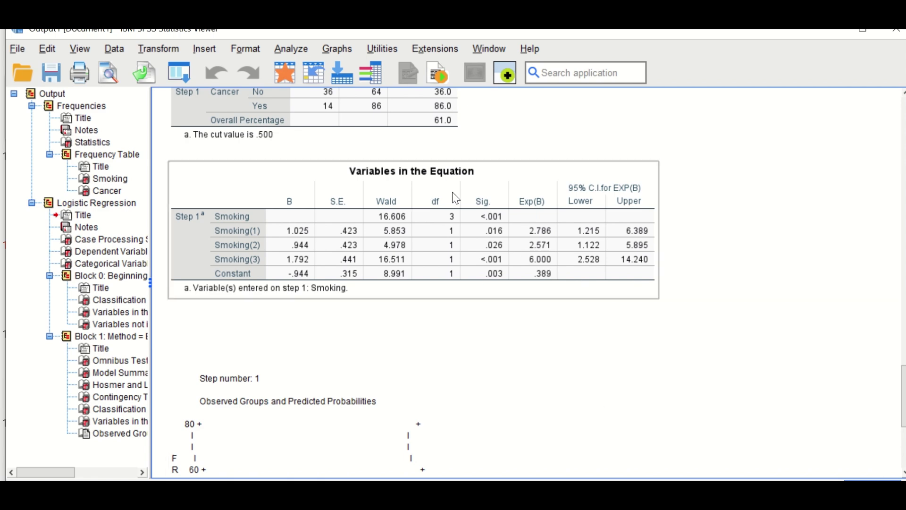
click(660, 319)
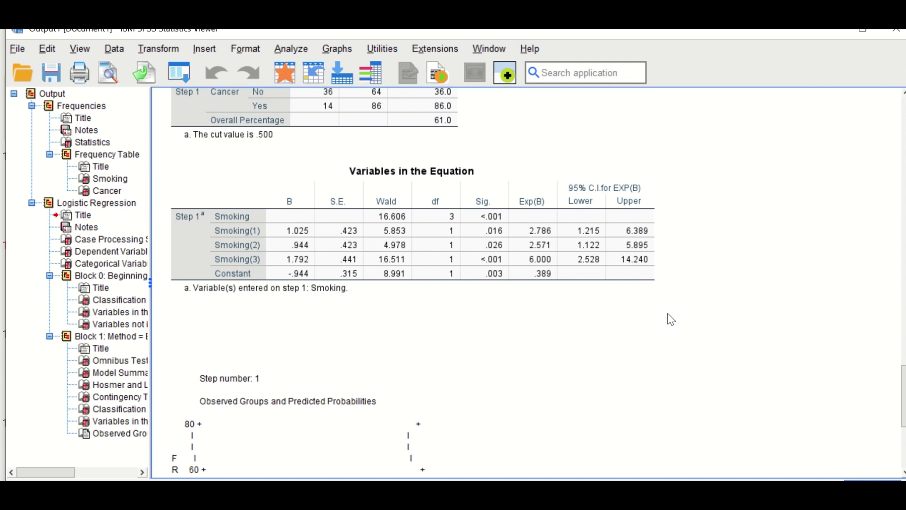
click(650, 336)
click(541, 254)
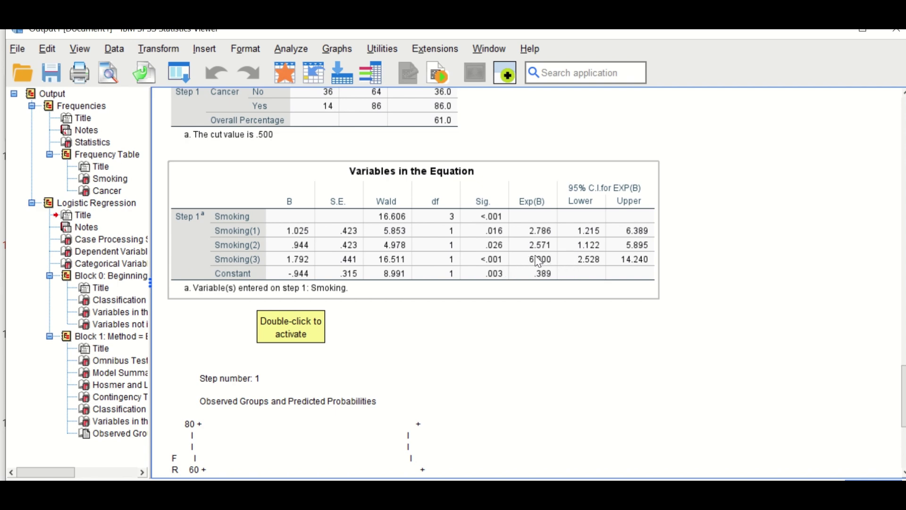
- Check the B coefficients and significance values of each smoking category in the Block 1 Variables in the Equation table
click(784, 333)
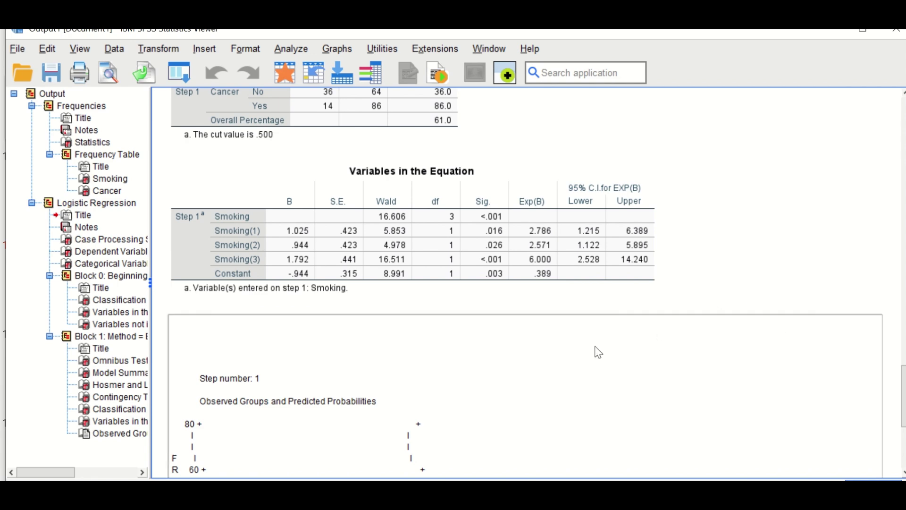
click(463, 290)
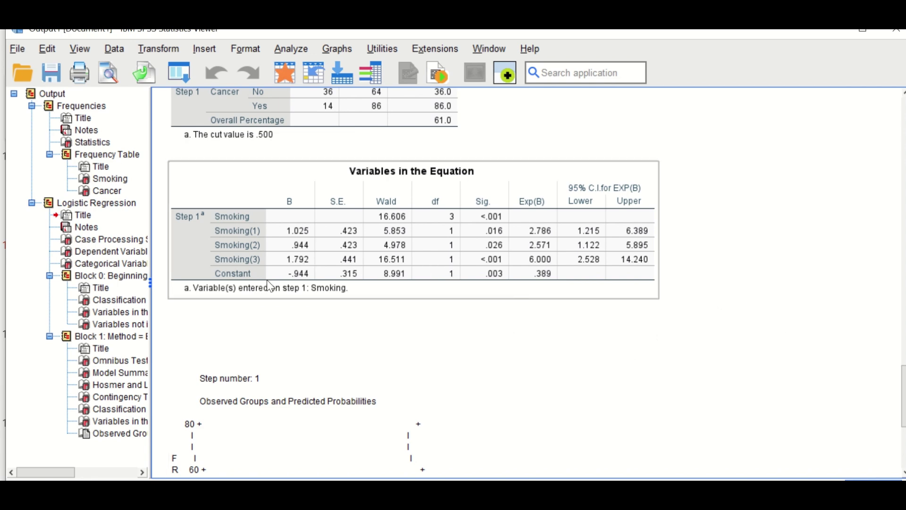
click(674, 353)
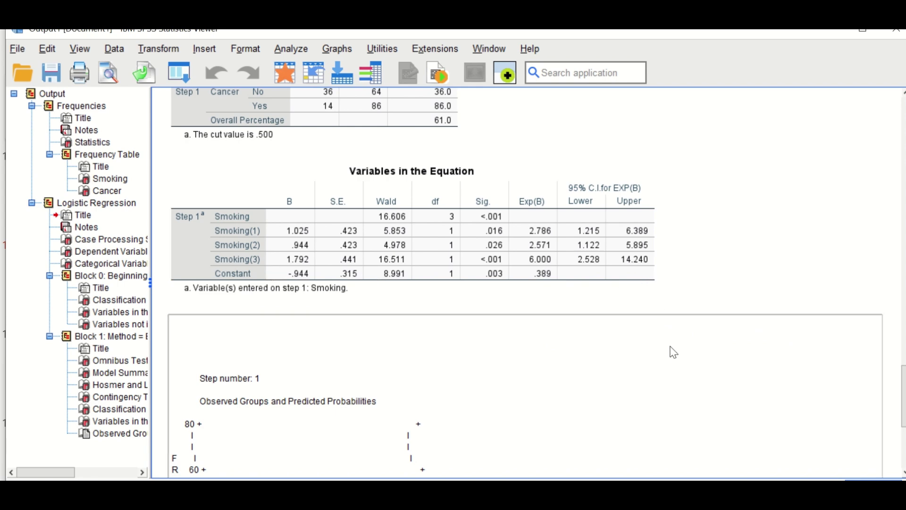
click(486, 222)
click(422, 316)
click(286, 246)
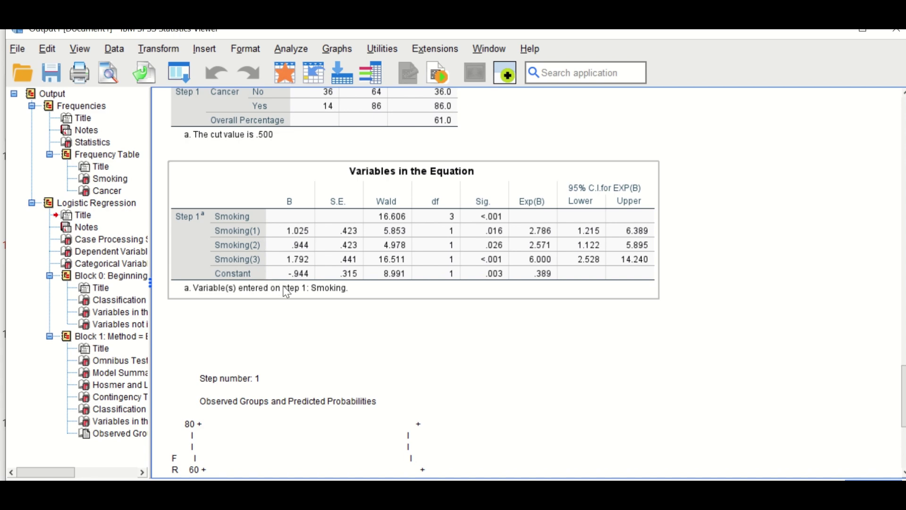
click(435, 319)
click(226, 232)
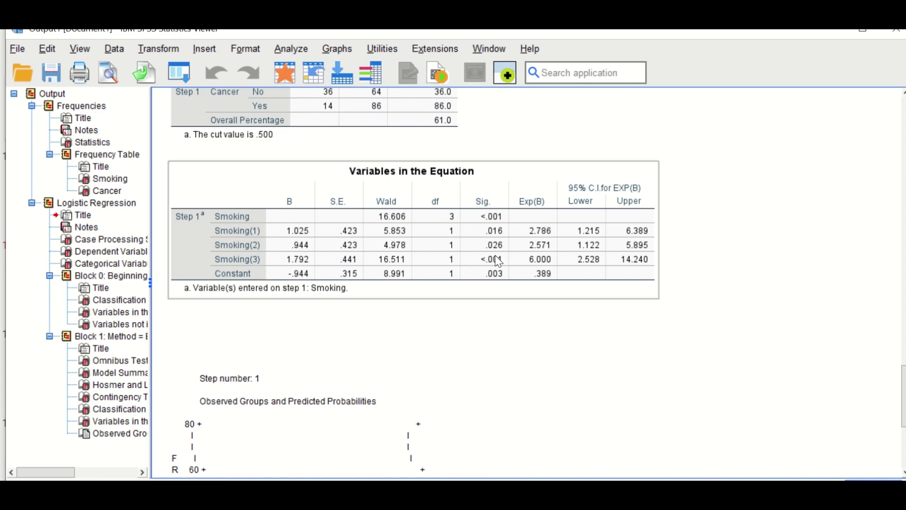